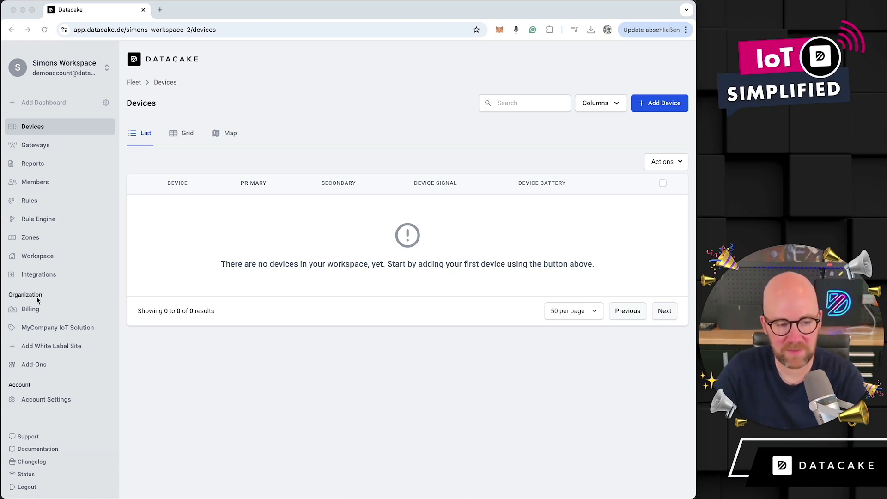
Step: Switch Datacake to the Air Ventilation Demo workspace from the workspaces list
{"action": "left_click", "coordinate": [74, 437]}
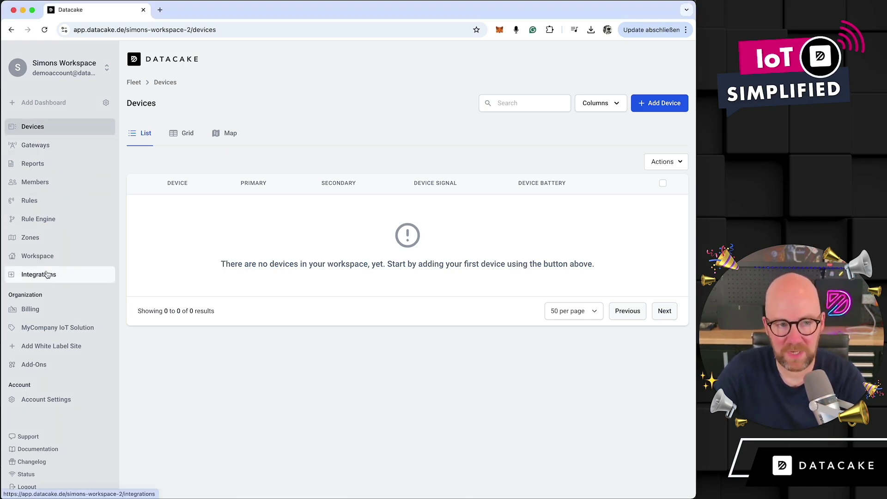
{"action": "left_click", "coordinate": [102, 70]}
{"action": "left_click", "coordinate": [272, 273]}
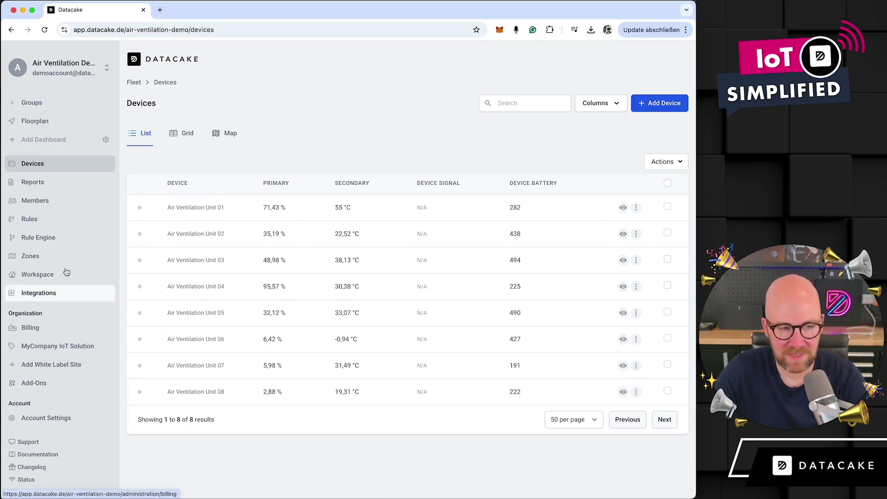
Step: Select Simons Workspace, the empty workspace with 0 devices, from the workspace list
{"action": "left_click", "coordinate": [68, 77]}
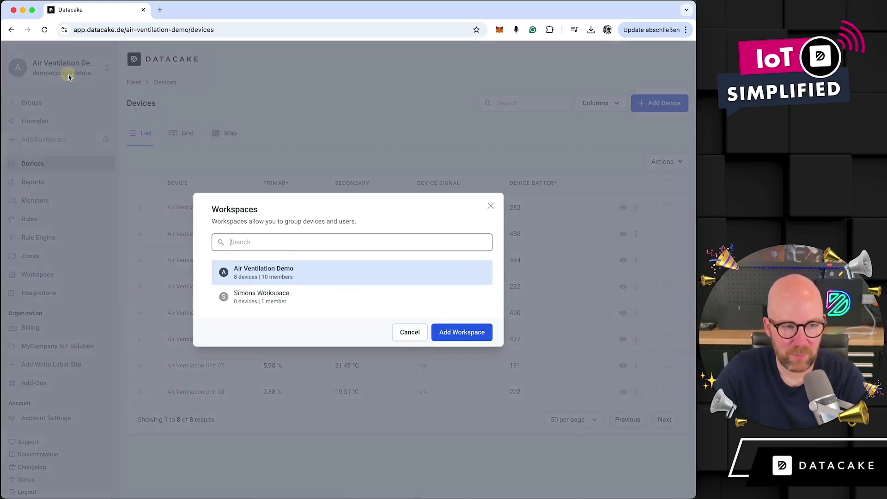
{"action": "left_click", "coordinate": [293, 298]}
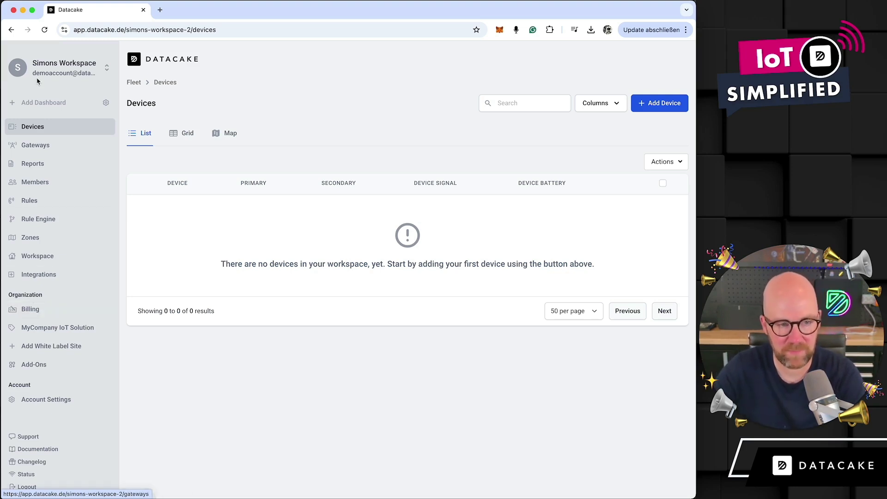
Step: Start a new workspace named 'My Second Workspace'
{"action": "left_click", "coordinate": [79, 74]}
{"action": "left_click", "coordinate": [461, 332]}
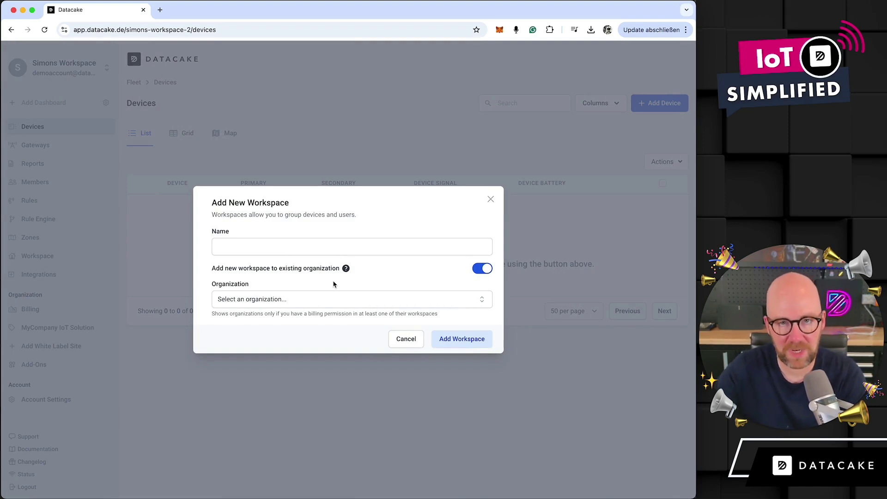
{"action": "left_click", "coordinate": [311, 248]}
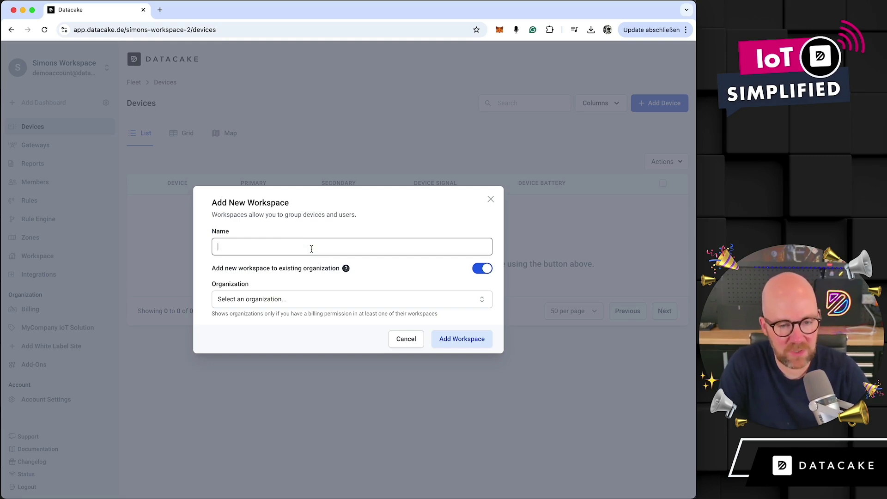
{"action": "type", "text": "My Secodn"}
{"action": "key", "text": "BackSpace"}
{"action": "type", "text": "Workspace"}
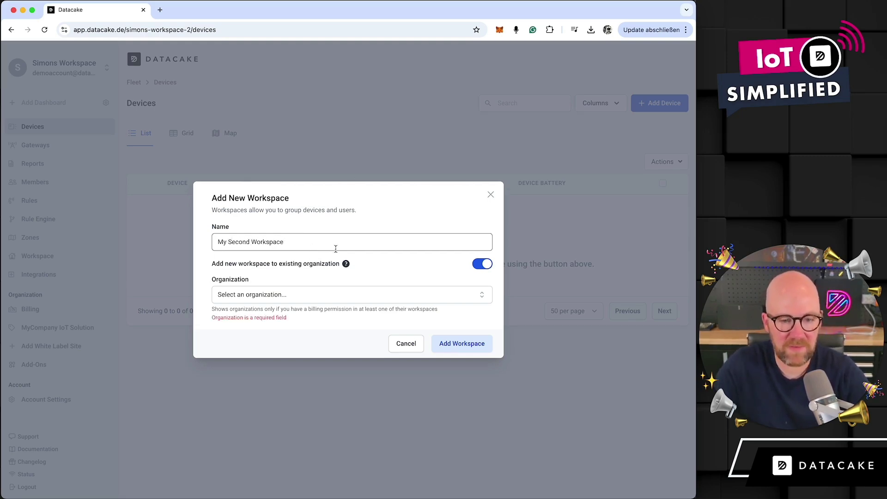
Step: Assign the workspace to the existing Air Ventilation Demo organization and create it
{"action": "left_click", "coordinate": [296, 299]}
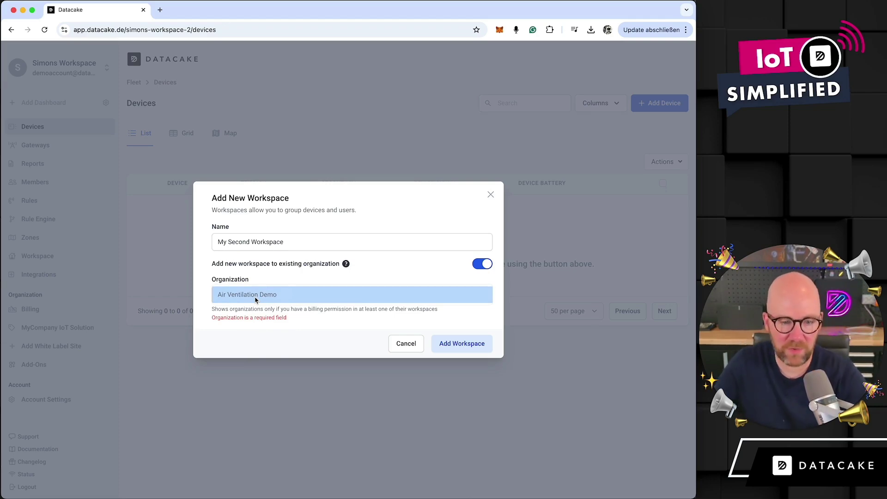
{"action": "left_click", "coordinate": [418, 270]}
{"action": "left_click", "coordinate": [482, 264]}
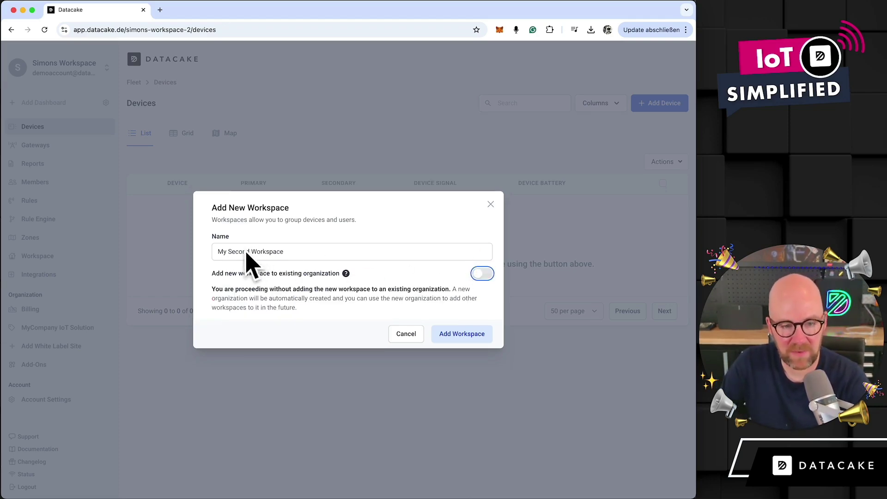
{"action": "left_click", "coordinate": [482, 273]}
{"action": "left_click", "coordinate": [287, 296]}
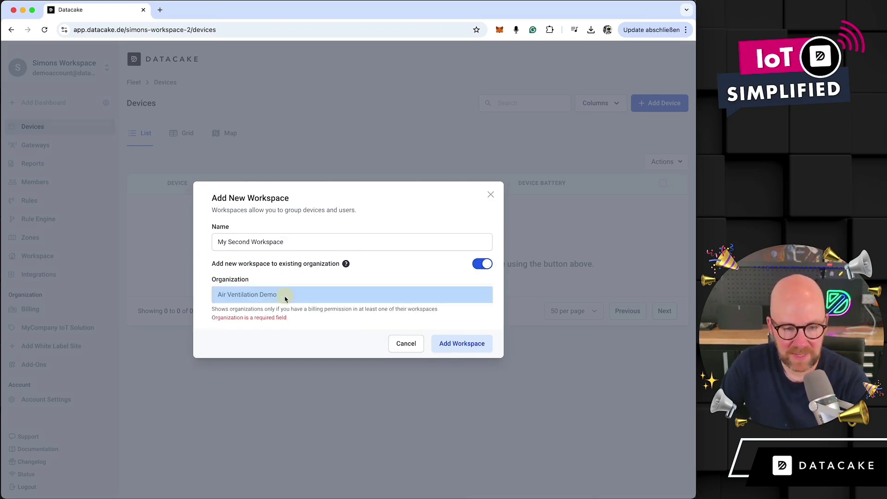
{"action": "left_click", "coordinate": [252, 300]}
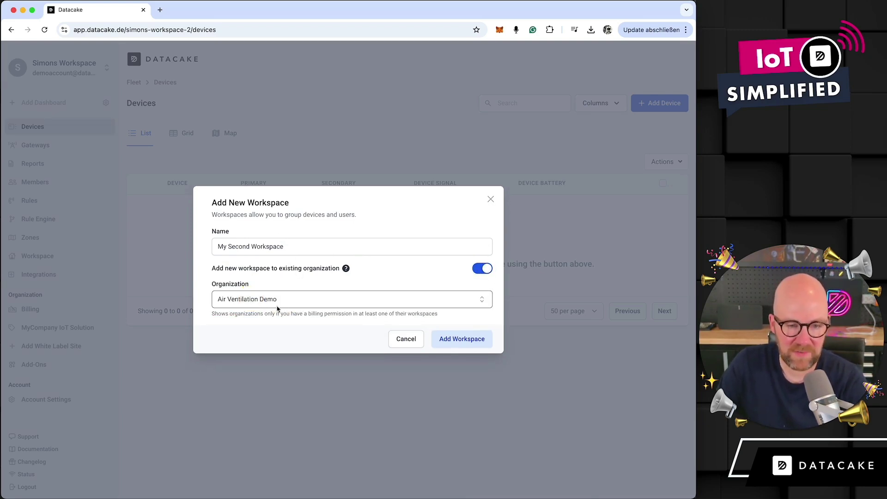
{"action": "left_click", "coordinate": [471, 340]}
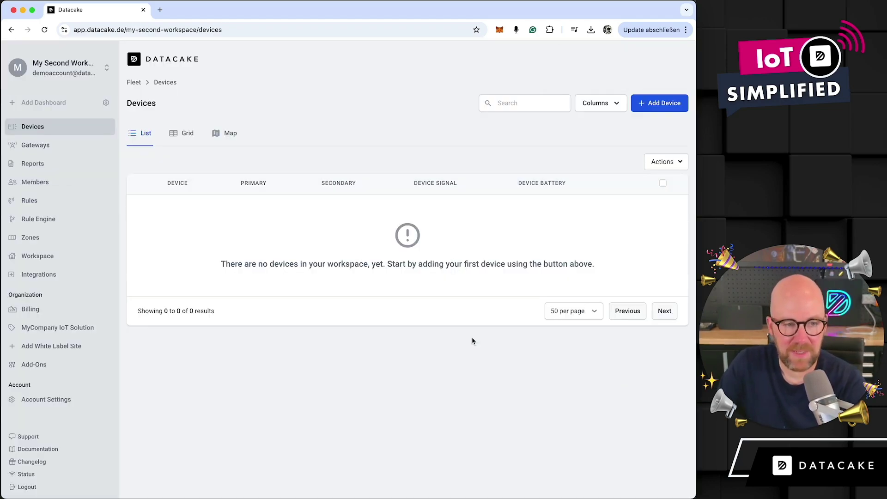
Step: Open the organization Billing page listing three workspaces under Air Ventilation Demo
{"action": "left_click", "coordinate": [107, 68]}
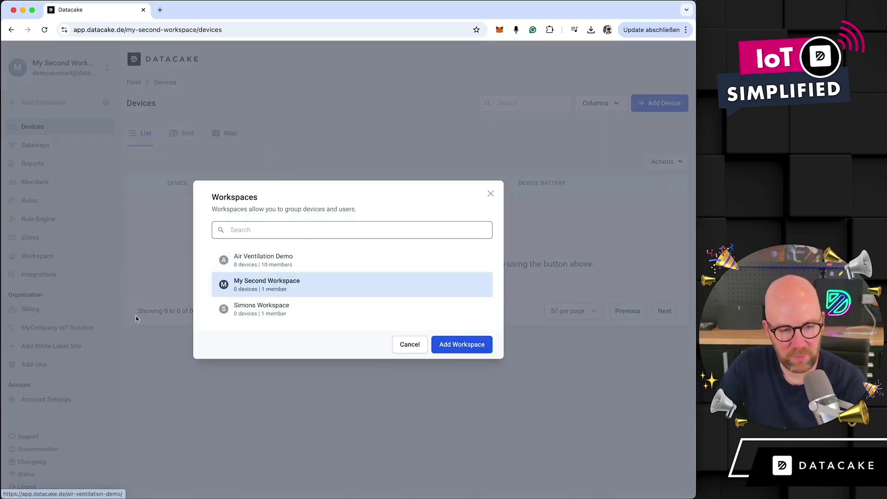
{"action": "left_click", "coordinate": [490, 194]}
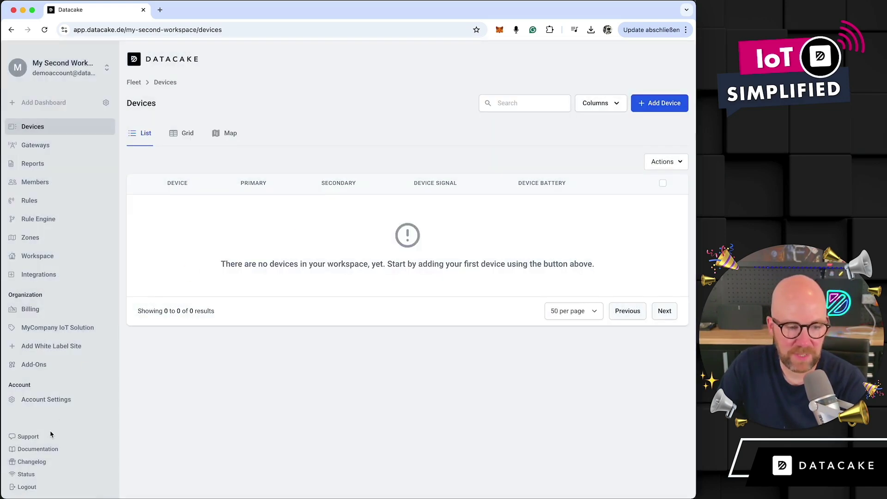
{"action": "left_click", "coordinate": [30, 310]}
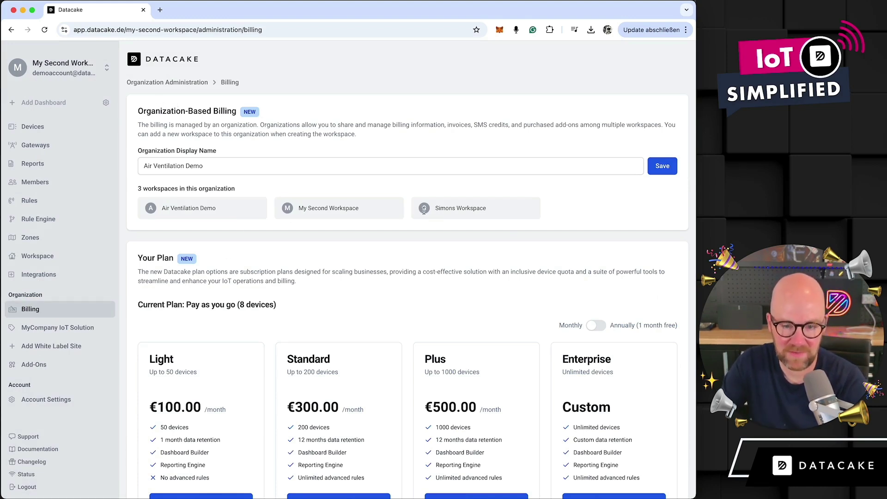
{"action": "scroll", "coordinate": [415, 236], "scroll_direction": "down", "scroll_amount": 3}
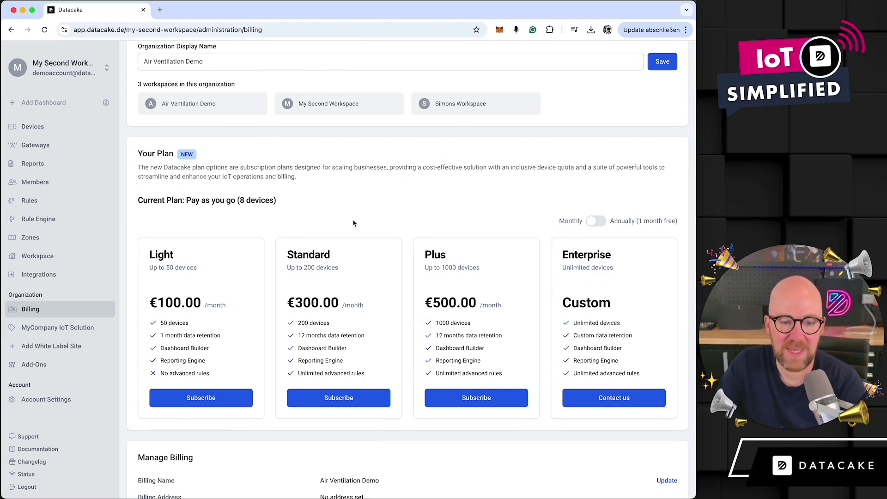
{"action": "scroll", "coordinate": [353, 231], "scroll_direction": "down", "scroll_amount": 2}
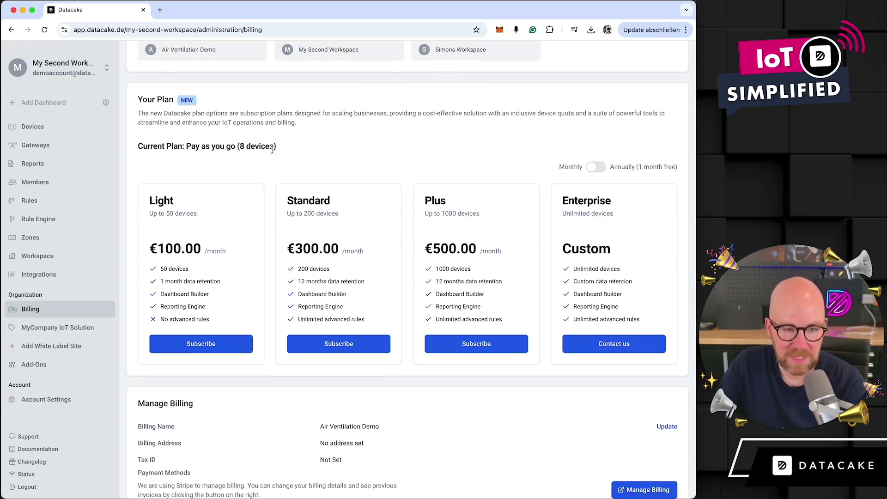
{"action": "scroll", "coordinate": [185, 163], "scroll_direction": "up", "scroll_amount": 1}
{"action": "left_click_drag", "start_coordinate": [139, 165], "coordinate": [282, 168]}
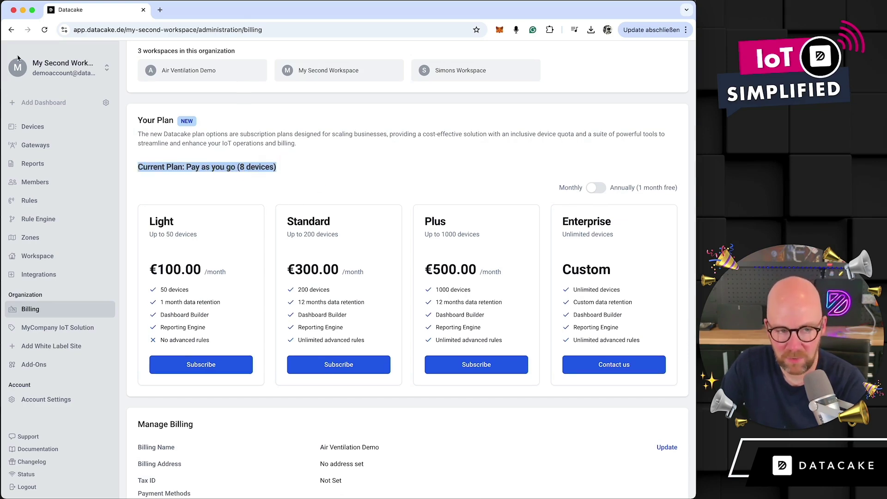
{"action": "left_click", "coordinate": [46, 65]}
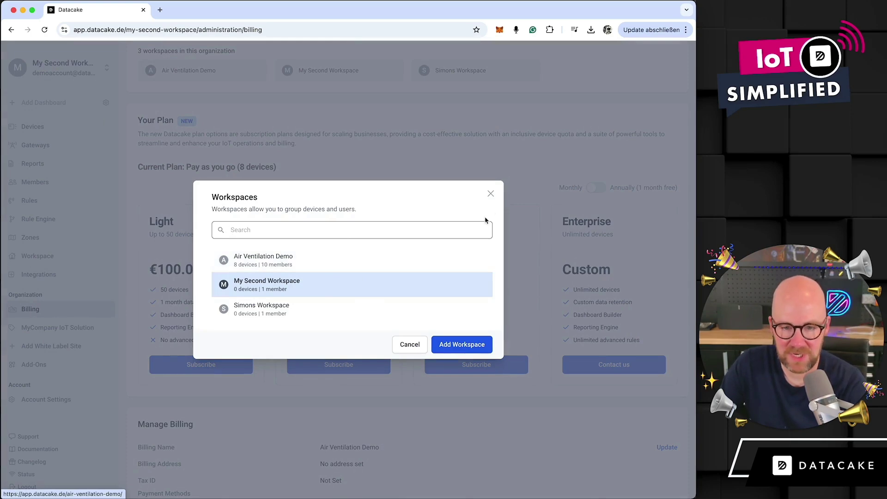
{"action": "left_click", "coordinate": [490, 194]}
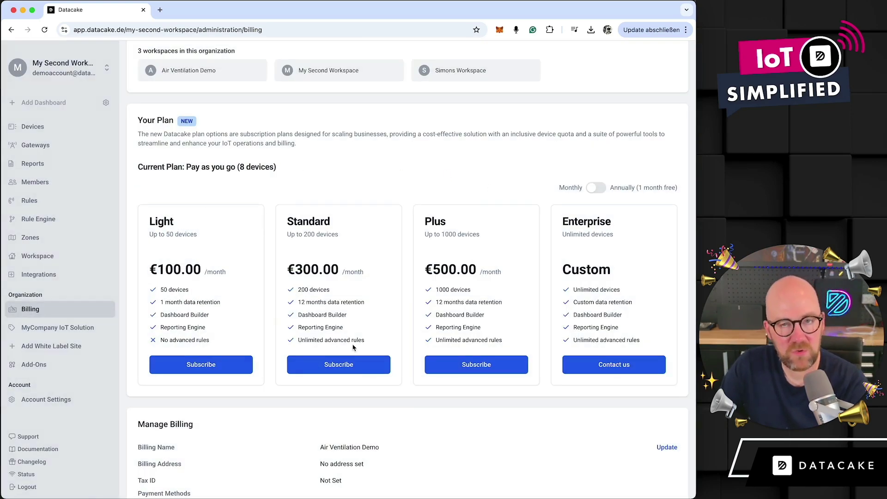
{"action": "scroll", "coordinate": [401, 312], "scroll_direction": "down", "scroll_amount": 1}
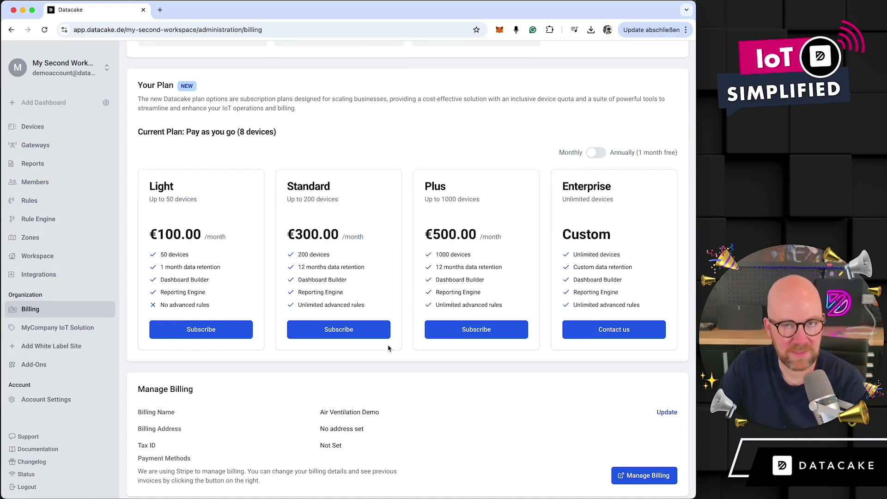
{"action": "scroll", "coordinate": [388, 347], "scroll_direction": "up", "scroll_amount": 2}
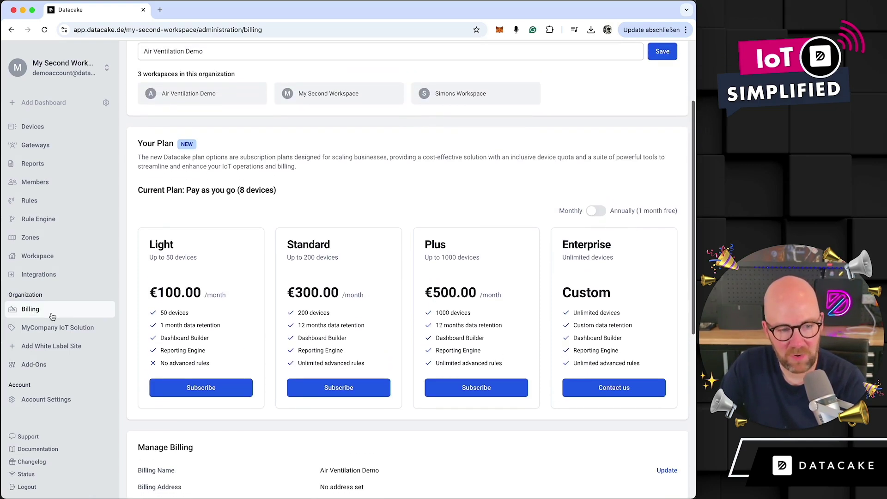
{"action": "left_click", "coordinate": [56, 316]}
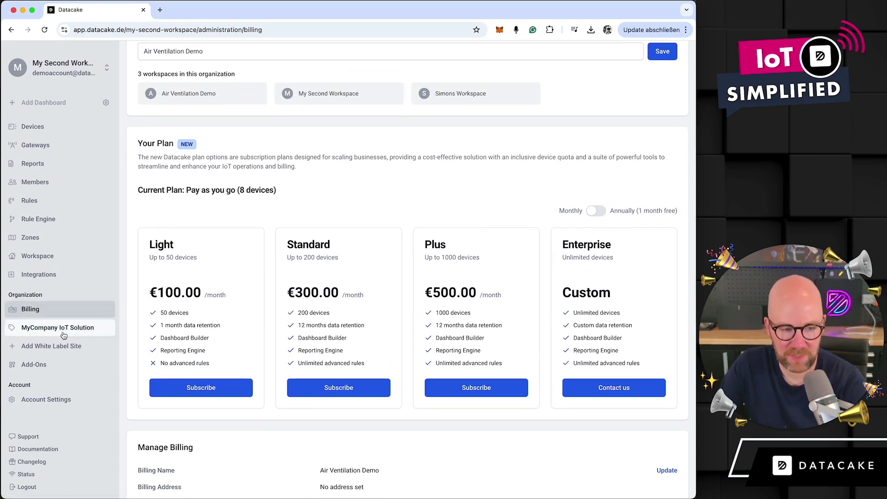
{"action": "left_click", "coordinate": [49, 335]}
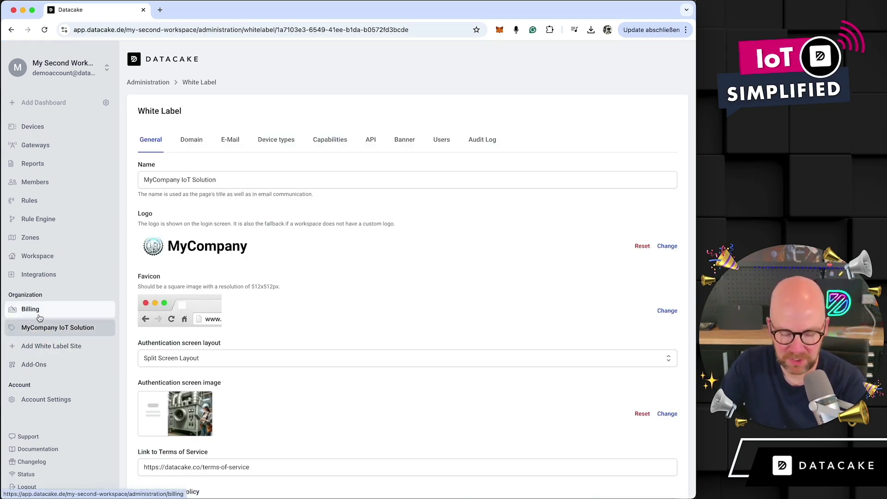
{"action": "left_click", "coordinate": [62, 68]}
{"action": "left_click", "coordinate": [277, 255]}
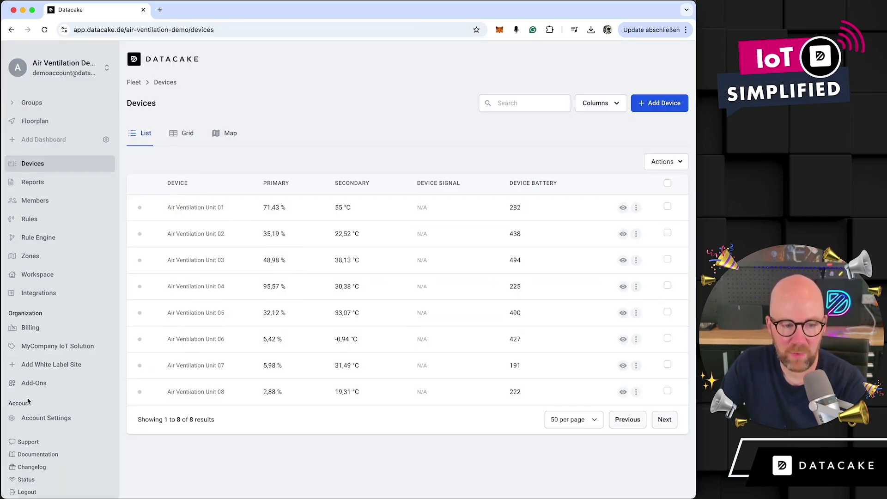
{"action": "left_click", "coordinate": [51, 368]}
{"action": "left_click", "coordinate": [489, 152]}
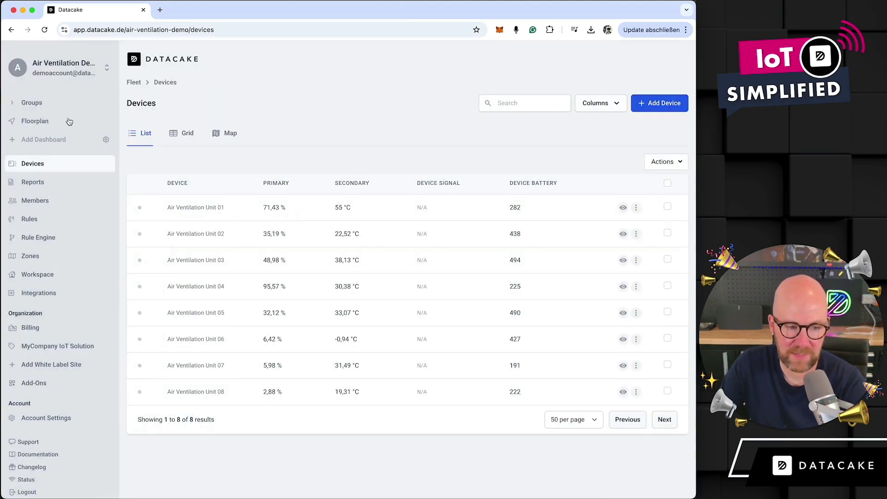
{"action": "left_click", "coordinate": [69, 71]}
{"action": "left_click", "coordinate": [490, 196]}
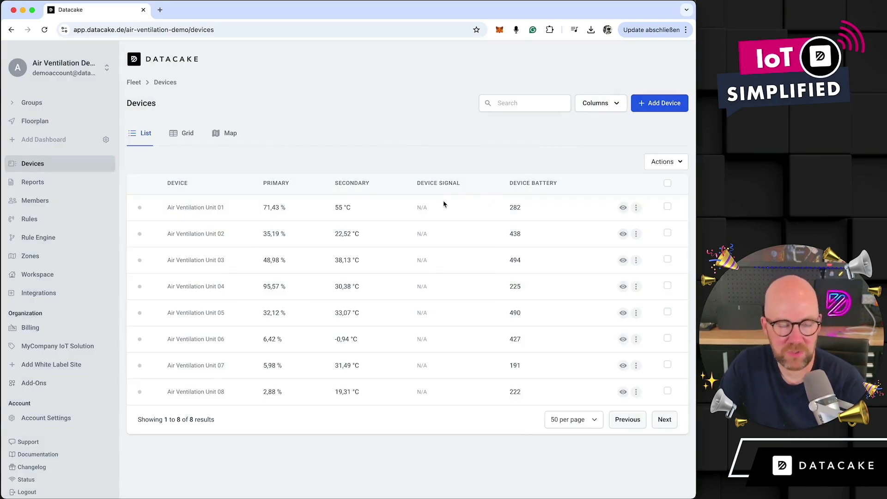
{"action": "left_click", "coordinate": [58, 329]}
{"action": "scroll", "coordinate": [395, 297], "scroll_direction": "down", "scroll_amount": 2}
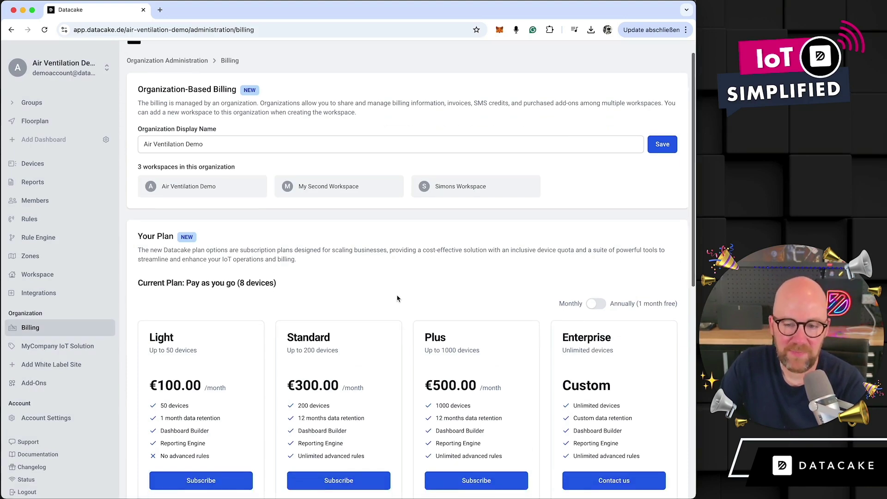
{"action": "left_click_drag", "start_coordinate": [187, 264], "coordinate": [297, 263]}
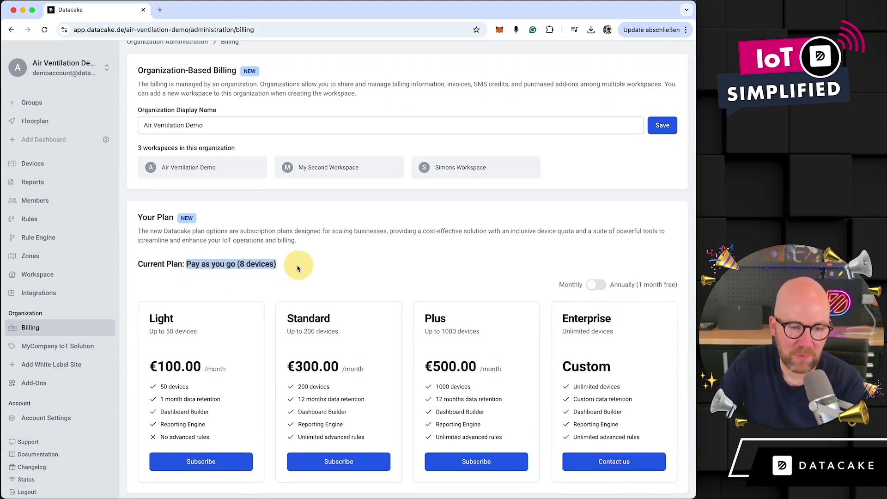
{"action": "scroll", "coordinate": [201, 373], "scroll_direction": "down", "scroll_amount": 5}
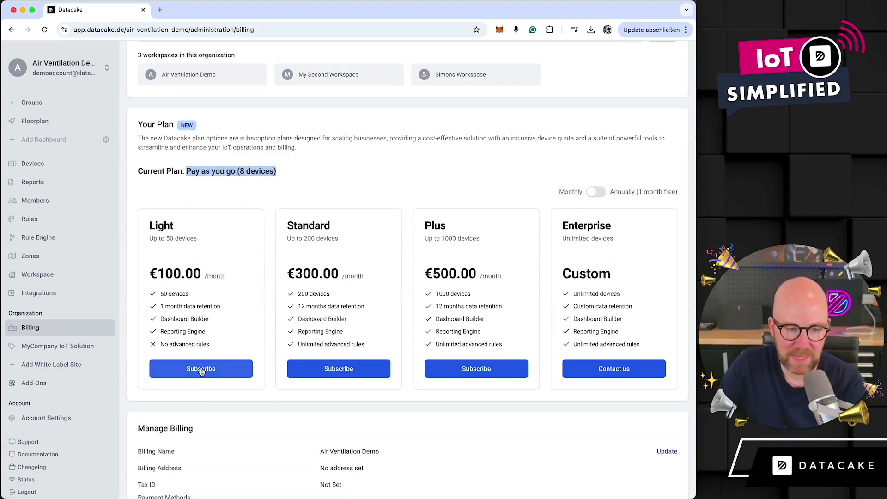
{"action": "left_click", "coordinate": [201, 369]}
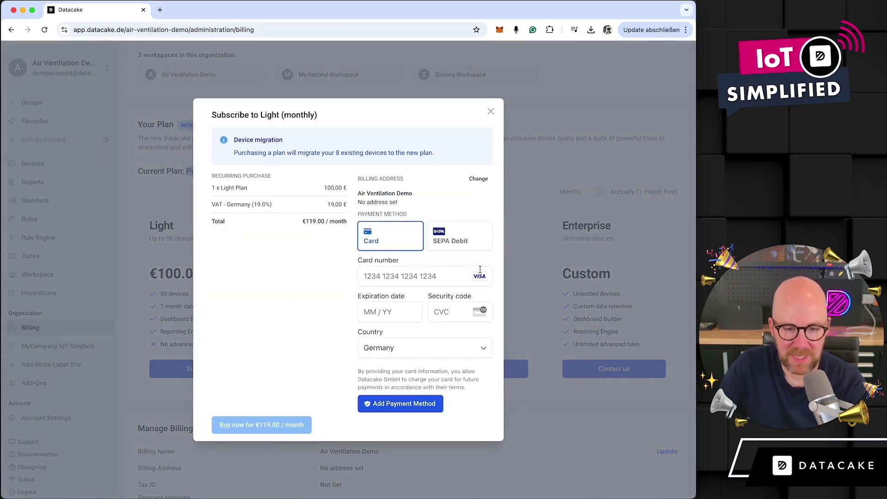
{"action": "left_click", "coordinate": [490, 112]}
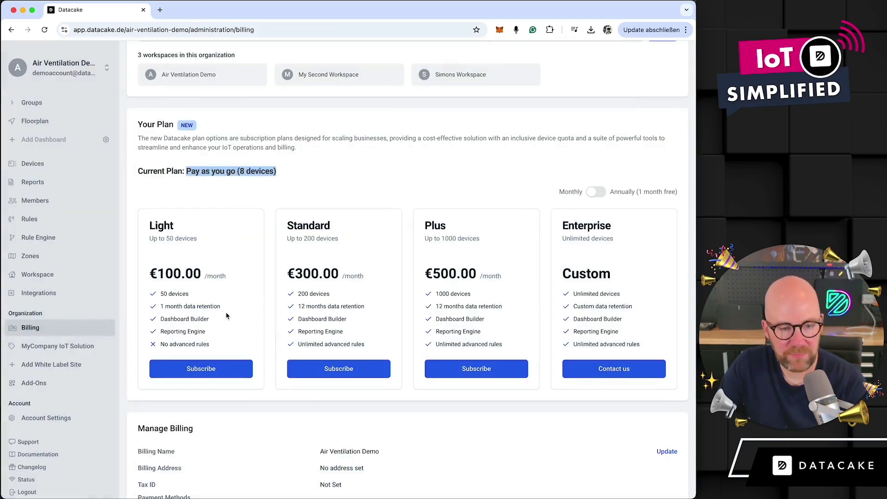
{"action": "scroll", "coordinate": [301, 348], "scroll_direction": "up", "scroll_amount": 1}
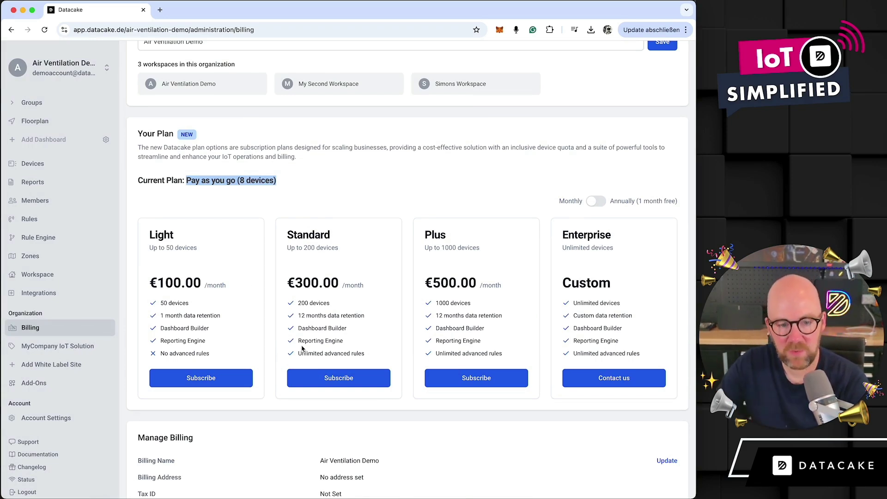
{"action": "scroll", "coordinate": [302, 349], "scroll_direction": "up", "scroll_amount": 3}
{"action": "scroll", "coordinate": [316, 306], "scroll_direction": "down", "scroll_amount": 9}
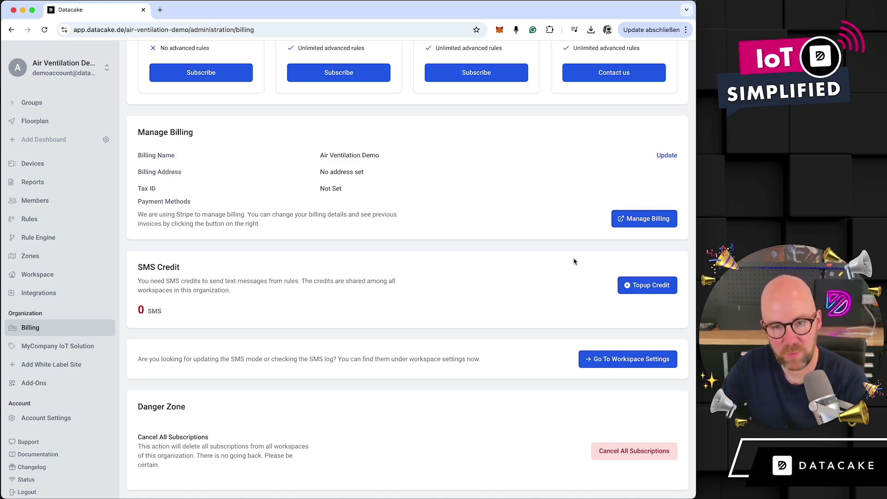
Step: Preview the SMS credit packages, close them without buying, and scroll the billing page
{"action": "left_click", "coordinate": [644, 287]}
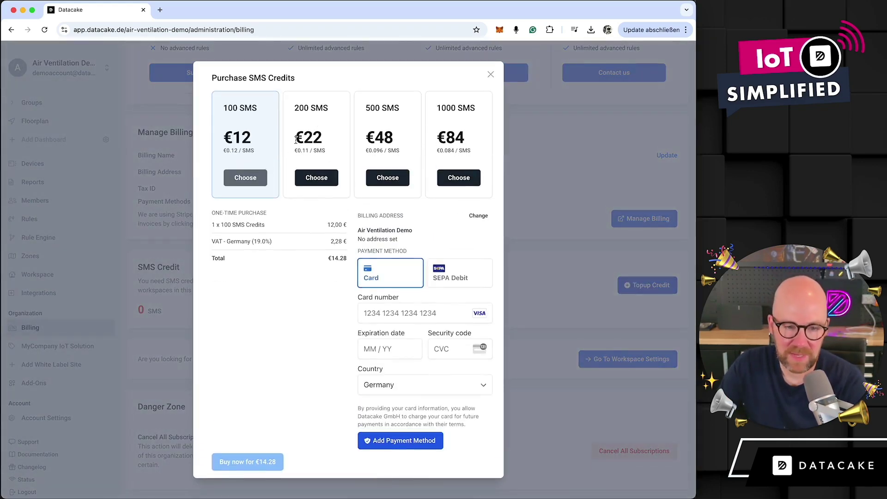
{"action": "left_click", "coordinate": [490, 72]}
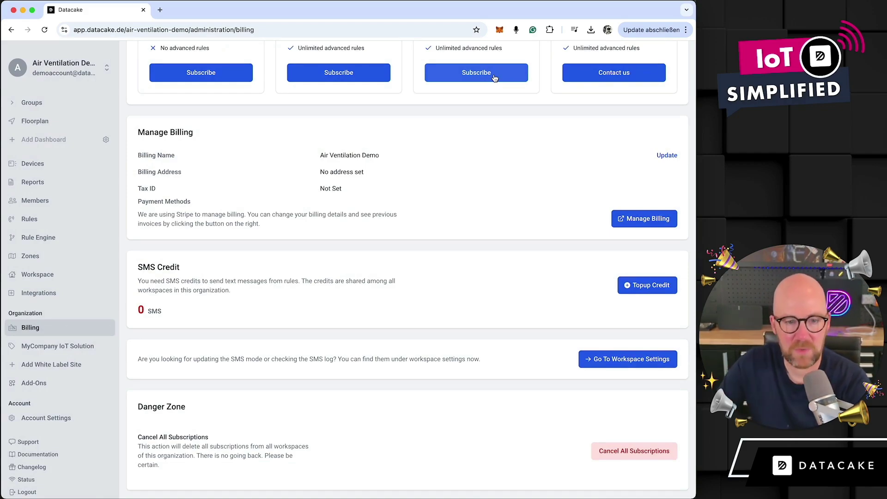
{"action": "scroll", "coordinate": [422, 96], "scroll_direction": "up", "scroll_amount": 10}
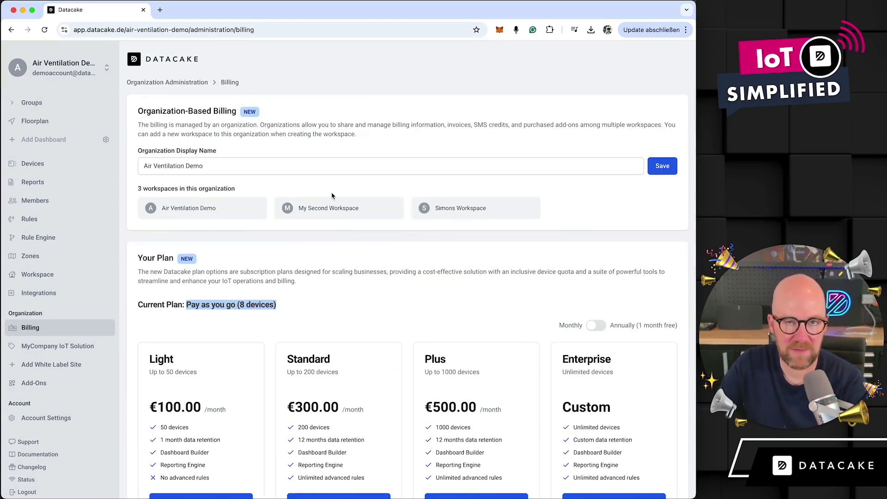
{"action": "scroll", "coordinate": [340, 235], "scroll_direction": "down", "scroll_amount": 10}
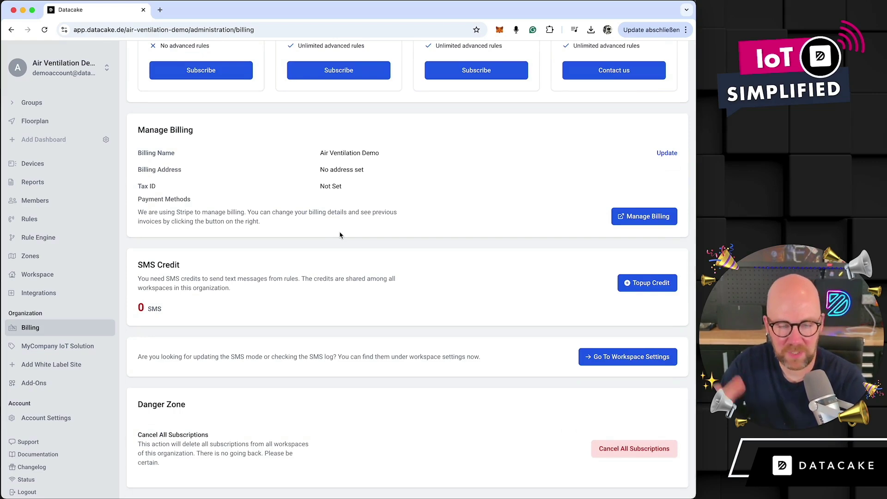
{"action": "scroll", "coordinate": [343, 268], "scroll_direction": "up", "scroll_amount": 5}
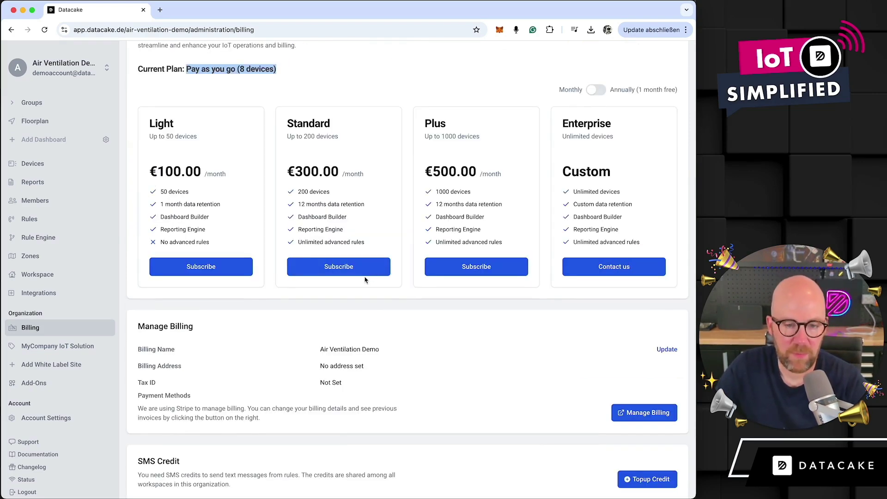
{"action": "left_click", "coordinate": [65, 164]}
{"action": "left_click", "coordinate": [661, 102]}
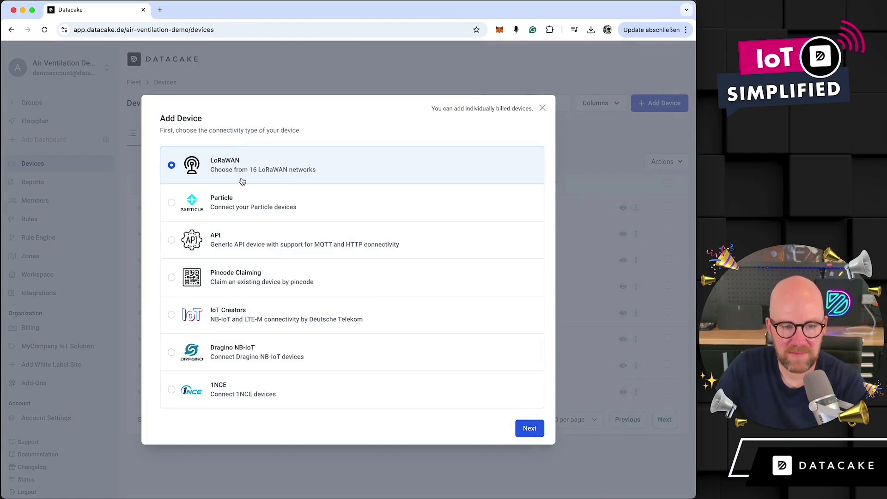
{"action": "left_click", "coordinate": [529, 429]}
{"action": "left_click", "coordinate": [277, 364]}
{"action": "scroll", "coordinate": [508, 409], "scroll_direction": "down", "scroll_amount": 3}
{"action": "left_click", "coordinate": [529, 466]}
{"action": "scroll", "coordinate": [498, 421], "scroll_direction": "up", "scroll_amount": 2}
{"action": "left_click", "coordinate": [372, 213]}
{"action": "scroll", "coordinate": [535, 404], "scroll_direction": "down", "scroll_amount": 2}
{"action": "left_click", "coordinate": [529, 467]}
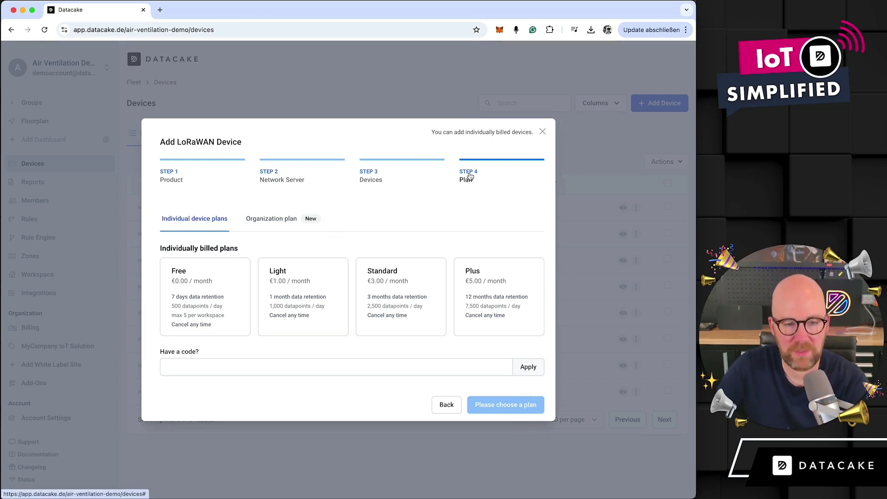
{"action": "left_click", "coordinate": [271, 222]}
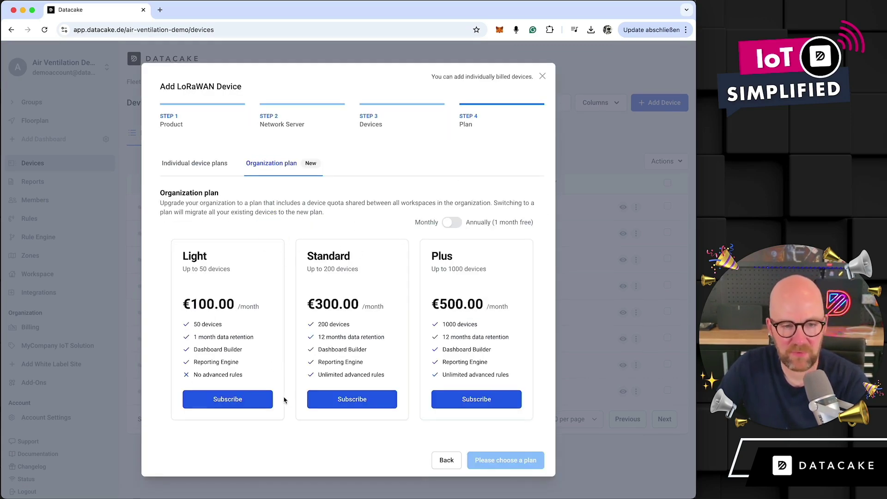
{"action": "left_click", "coordinate": [542, 76]}
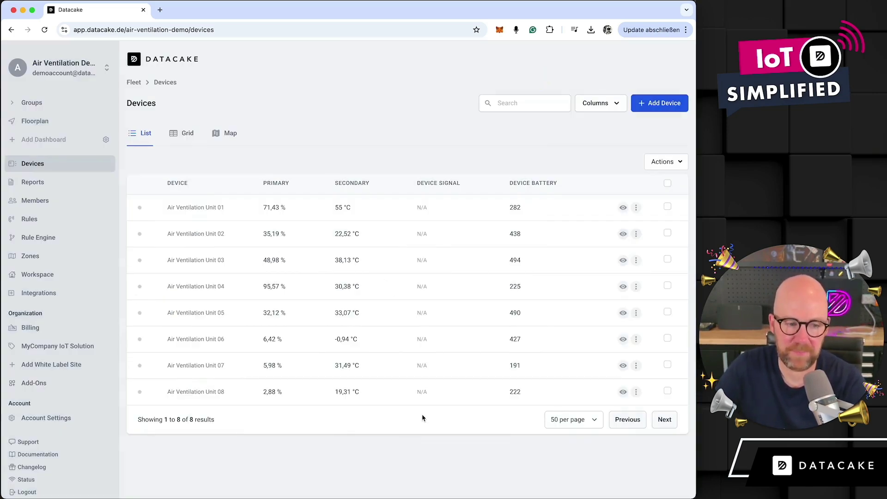
Step: Start a new workspace named 'My New Organization'
{"action": "left_click", "coordinate": [77, 74]}
{"action": "left_click", "coordinate": [461, 344]}
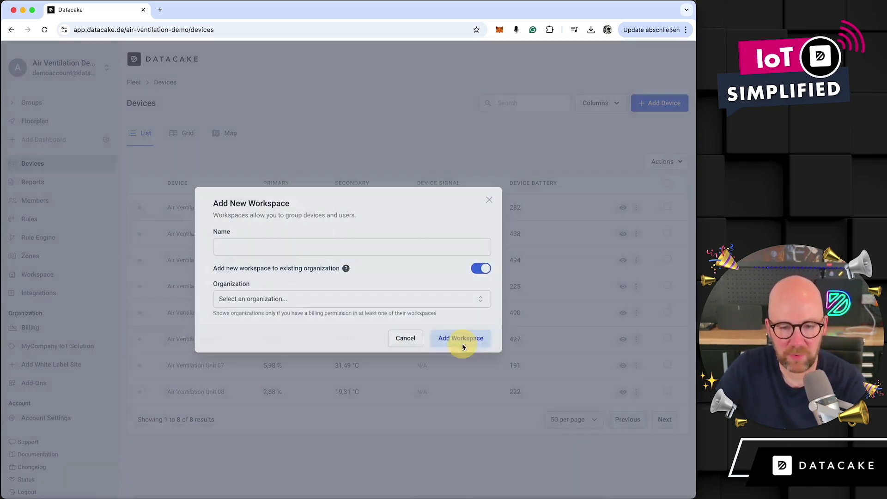
{"action": "left_click", "coordinate": [271, 243]}
{"action": "type", "text": "My "}
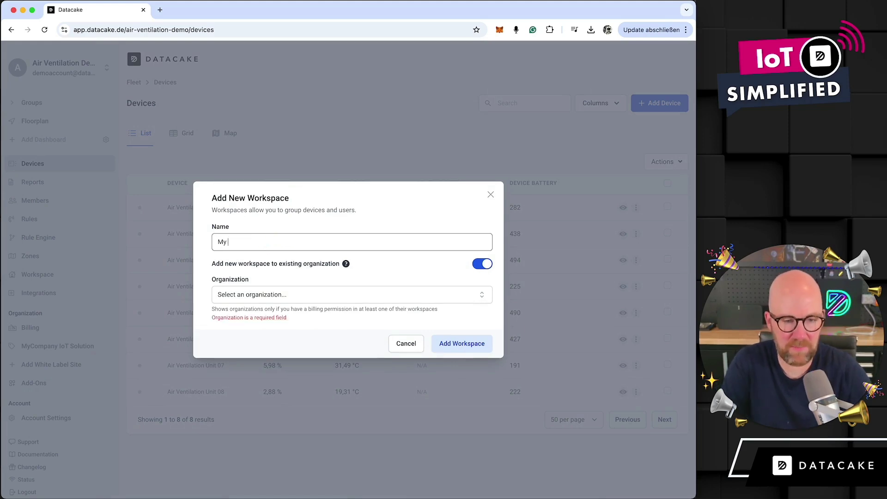
{"action": "type", "text": "new organization"}
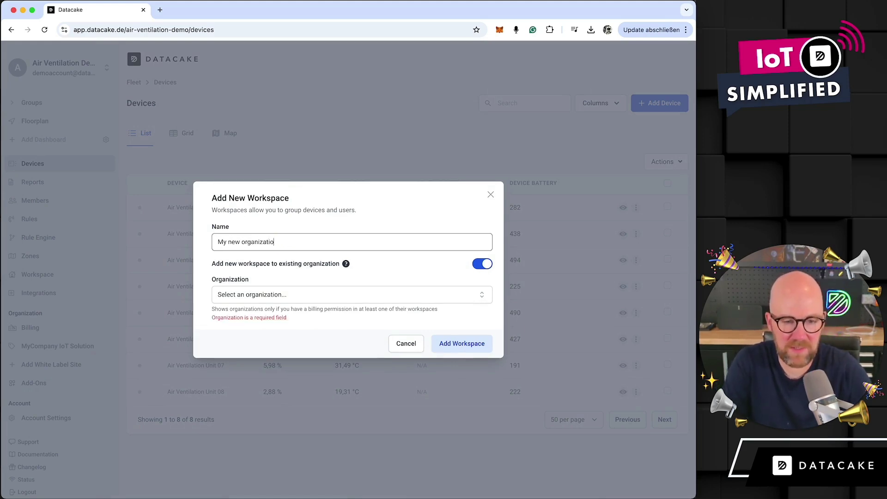
{"action": "key", "text": "alt+Left"}
{"action": "key", "text": "Delete"}
{"action": "type", "text": "O"}
{"action": "key", "text": "alt+Left"}
{"action": "key", "text": "alt+Left"}
{"action": "key", "text": "Delete"}
{"action": "type", "text": "N"}
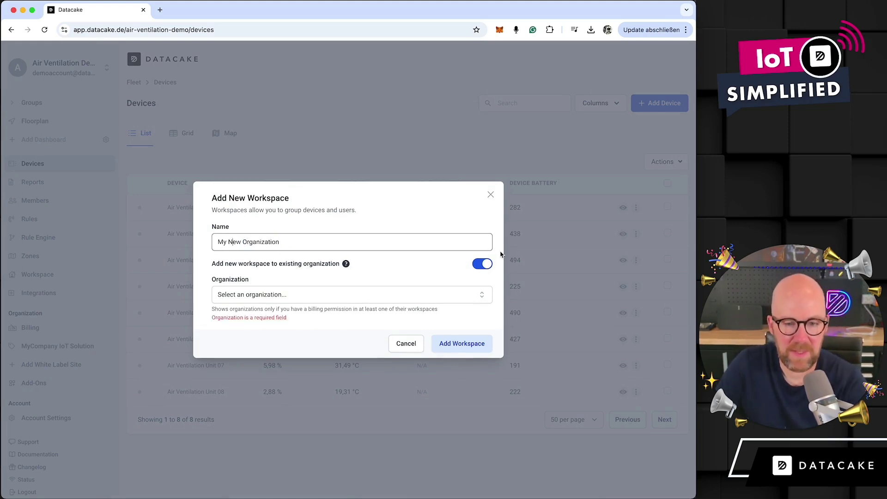
Step: Make the workspace its own separate organization instead of joining one, and create it
{"action": "left_click", "coordinate": [451, 299]}
{"action": "left_click", "coordinate": [286, 299]}
{"action": "left_click", "coordinate": [482, 263]}
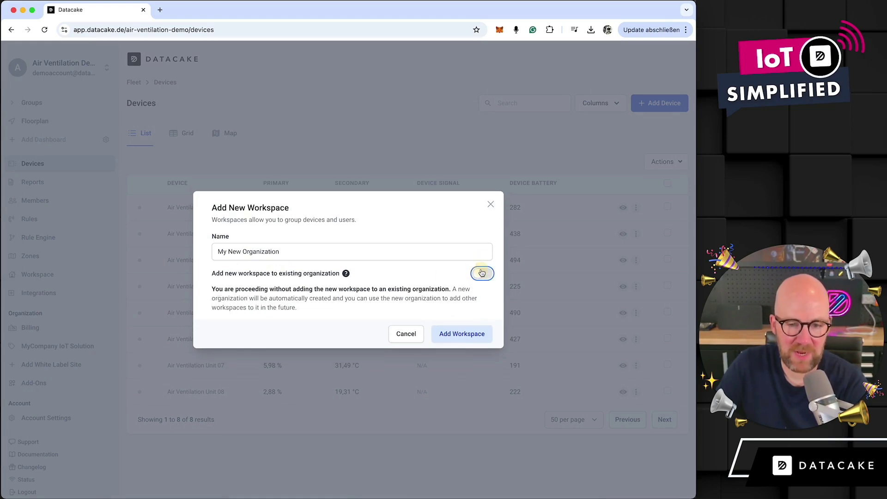
{"action": "left_click", "coordinate": [295, 251]}
{"action": "left_click", "coordinate": [472, 339]}
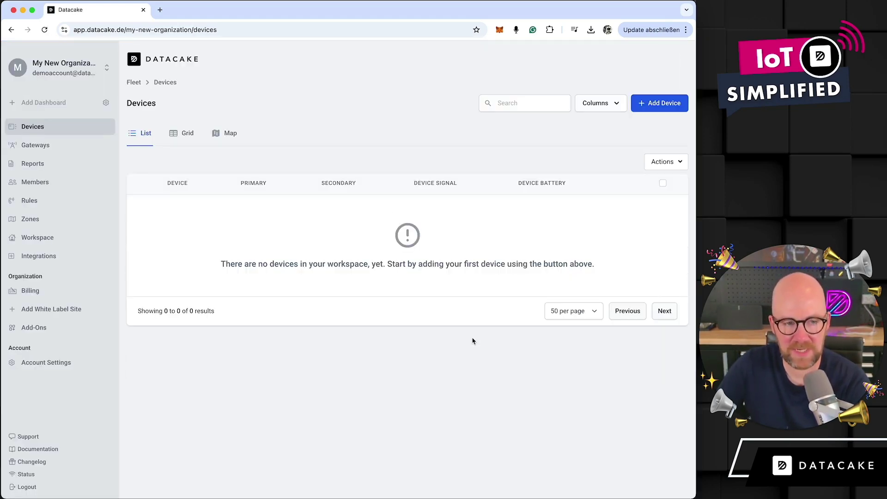
Step: Open My New Organization's Billing page and highlight its single workspace name
{"action": "left_click", "coordinate": [64, 67]}
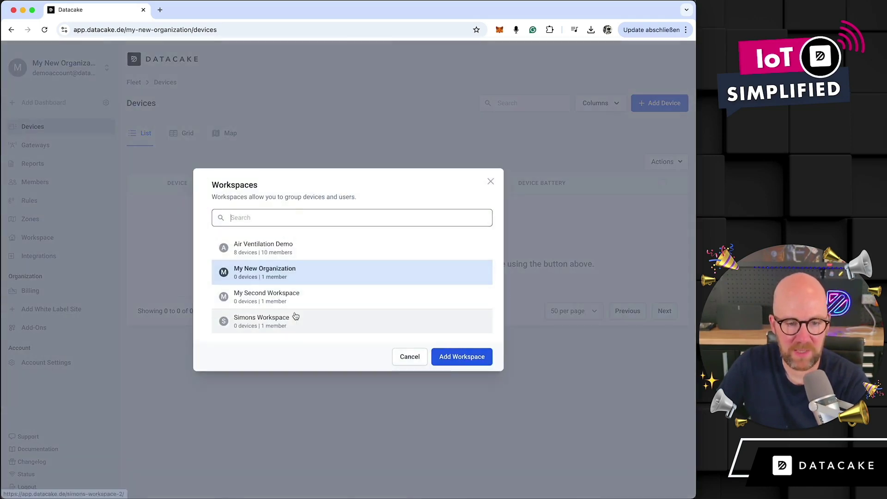
{"action": "left_click", "coordinate": [293, 275]}
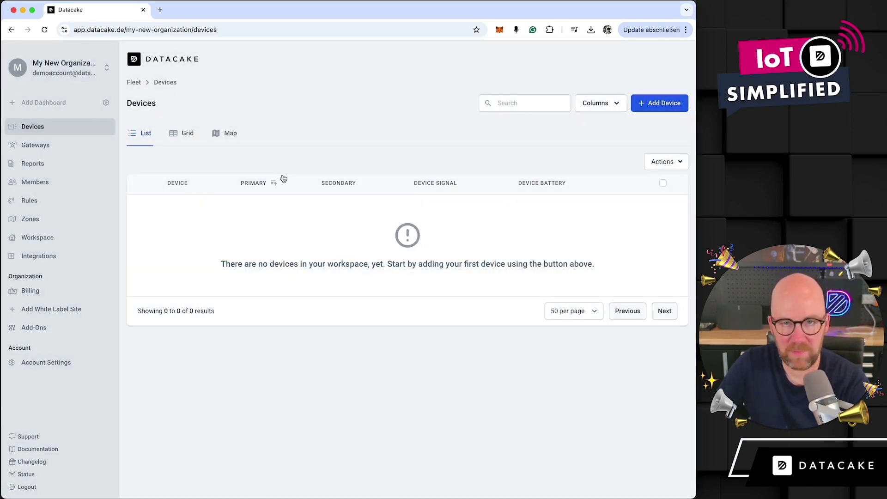
{"action": "left_click", "coordinate": [28, 292]}
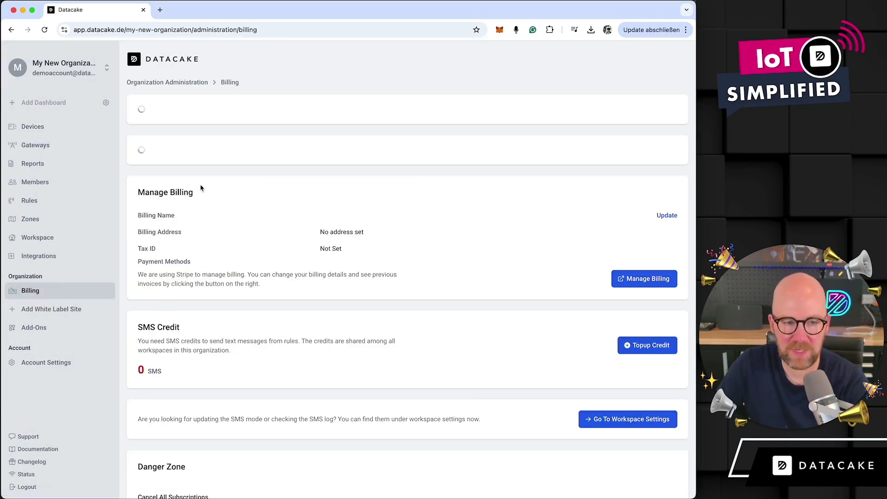
{"action": "left_click_drag", "start_coordinate": [161, 211], "coordinate": [232, 211]}
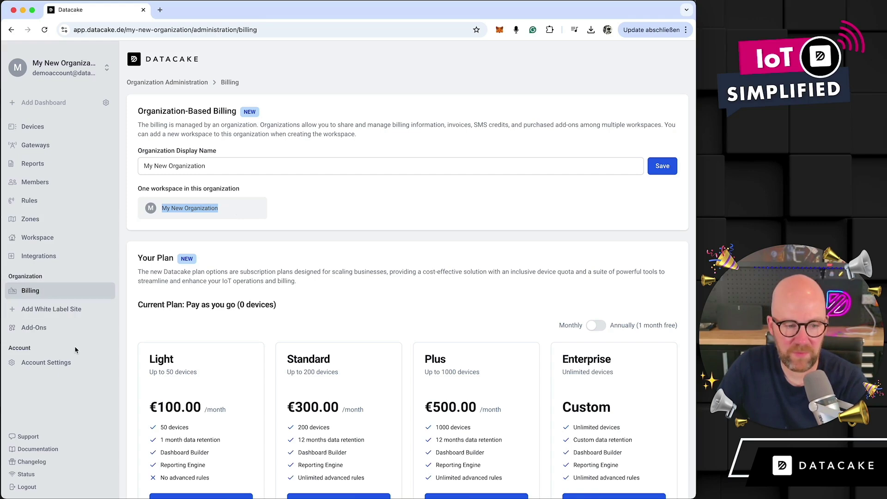
Step: Return to the Air Ventilation Demo workspace and open its organization Billing page
{"action": "left_click", "coordinate": [64, 68]}
{"action": "left_click", "coordinate": [295, 253]}
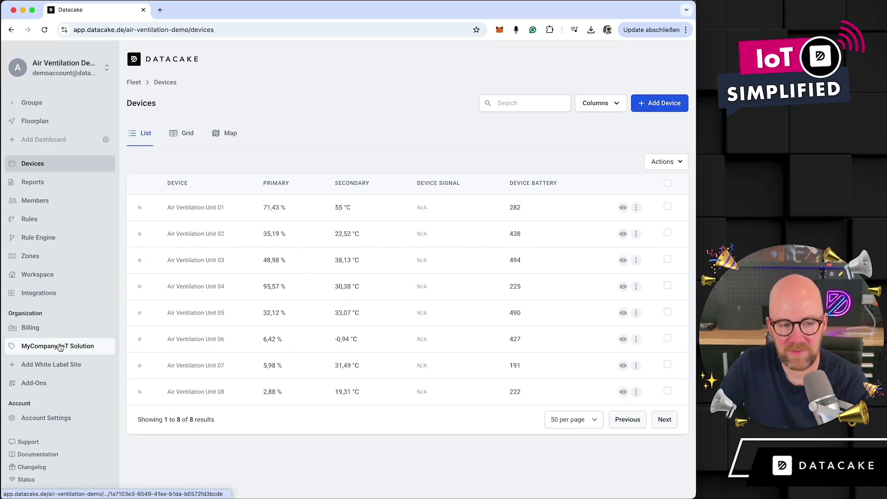
{"action": "left_click", "coordinate": [31, 328]}
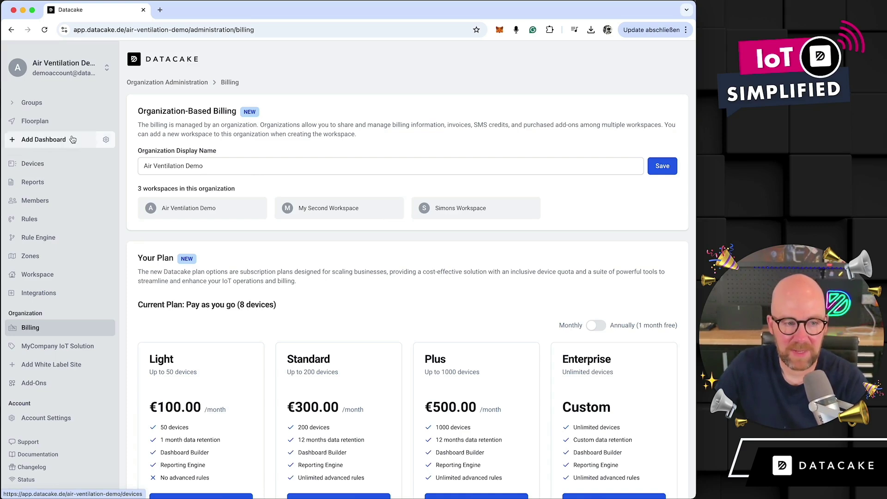
Step: Open the Add New Workspace form's organization list showing Air Ventilation Demo and My New Organization
{"action": "left_click", "coordinate": [63, 68]}
{"action": "left_click", "coordinate": [448, 355]}
{"action": "left_click", "coordinate": [316, 301]}
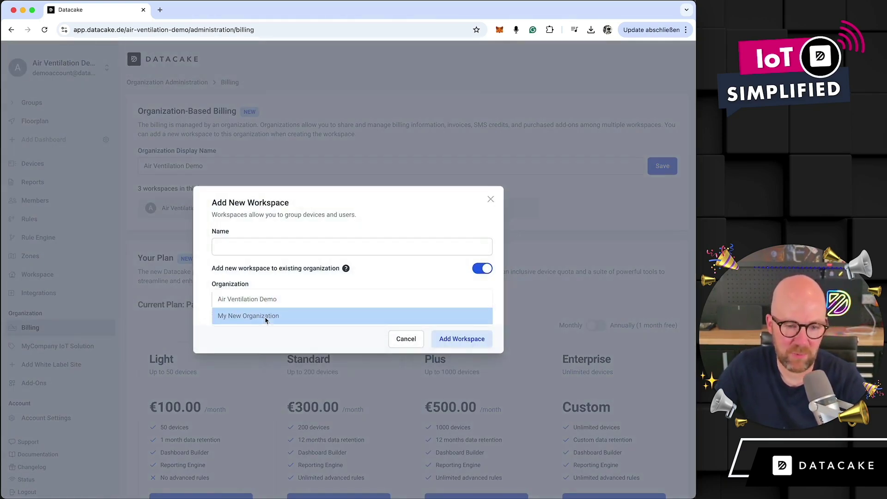